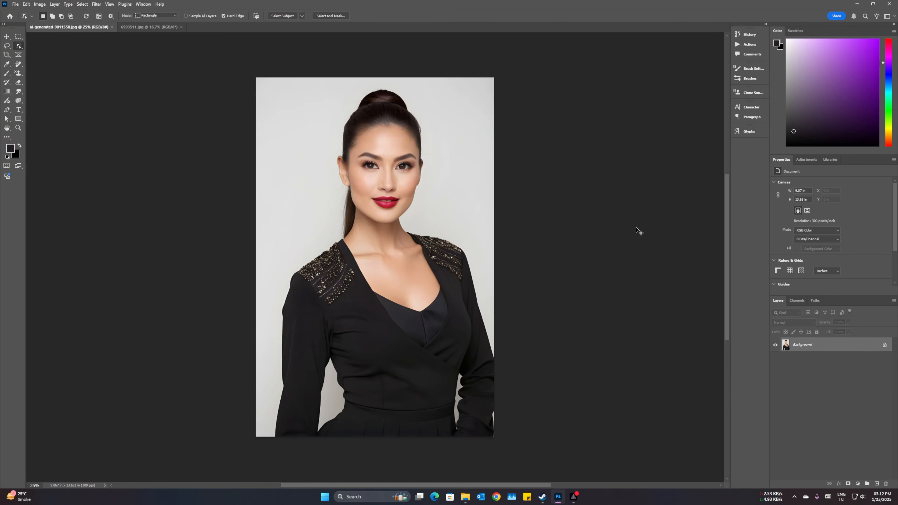
Duplicate the portrait's Background layer and activate the Quick Selection tool
key(ctrl+j)
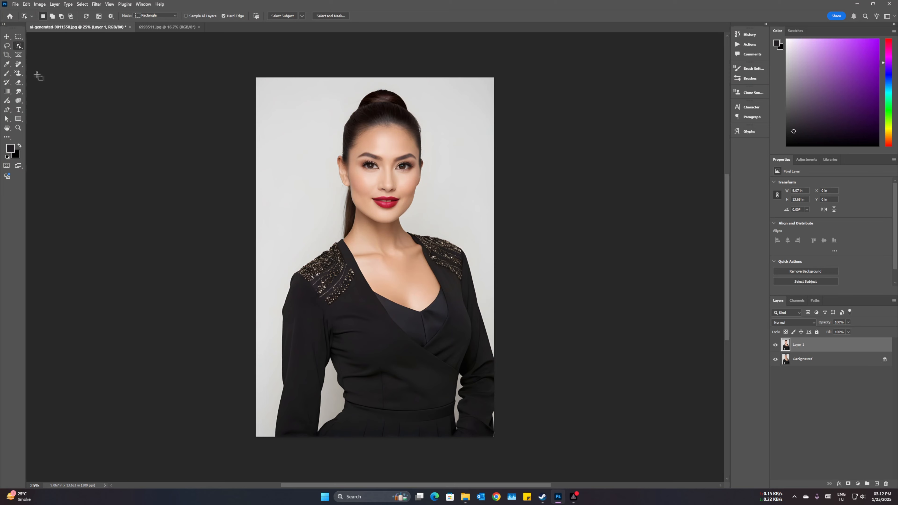
right_click(19, 45)
click(57, 51)
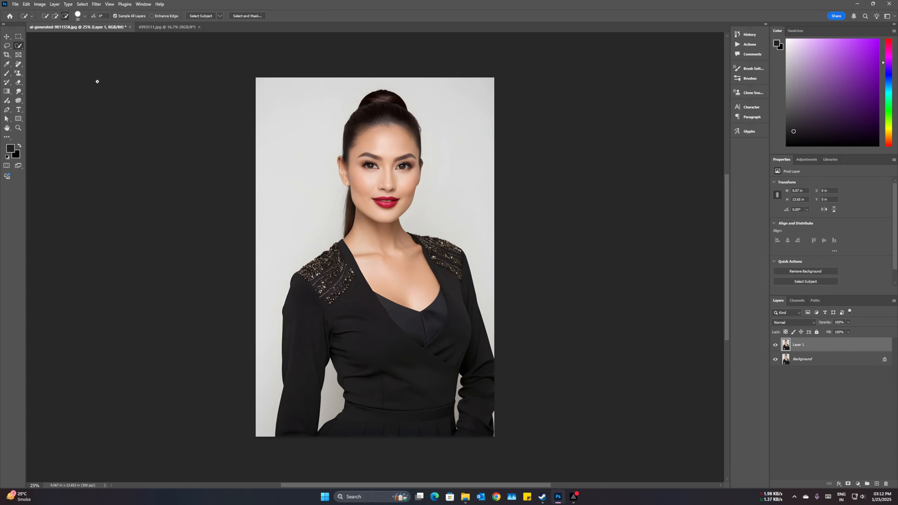
Select the portrait's dark areas with Color Range using Shadows, a fuzziness of 20% and a range of about 50
click(85, 5)
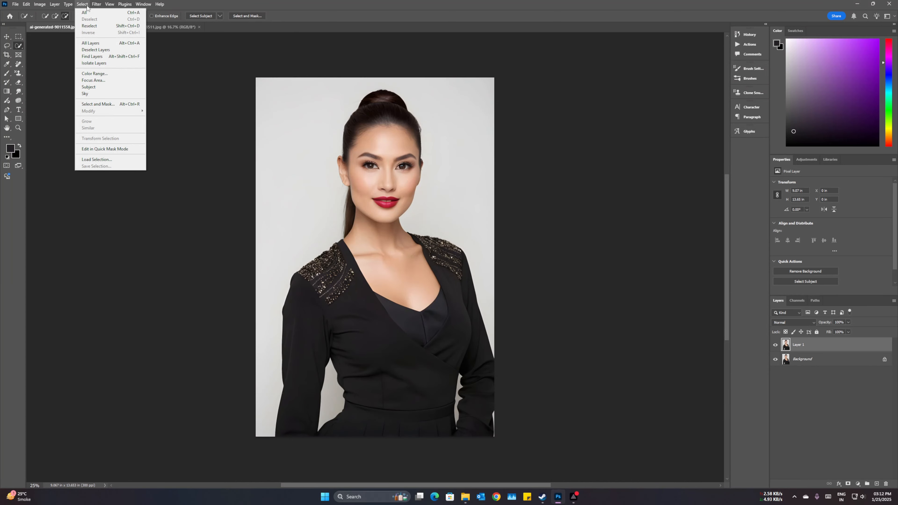
click(94, 73)
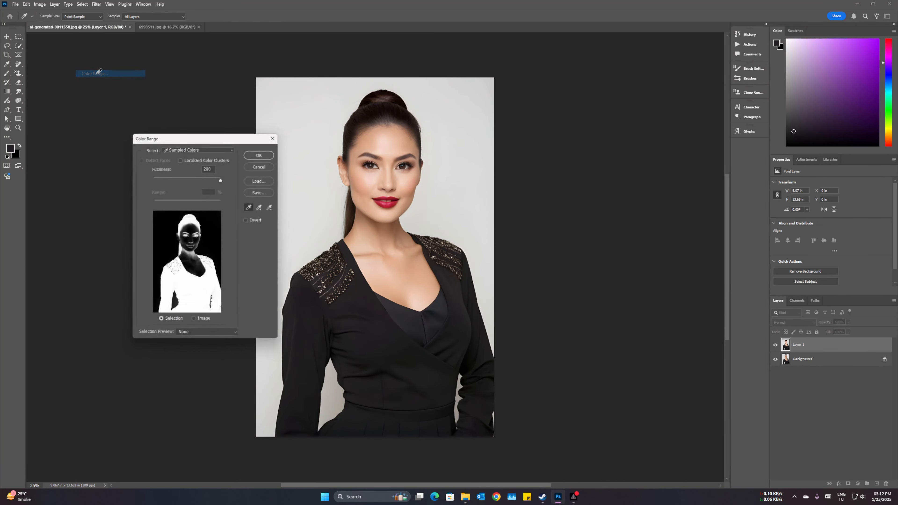
click(211, 150)
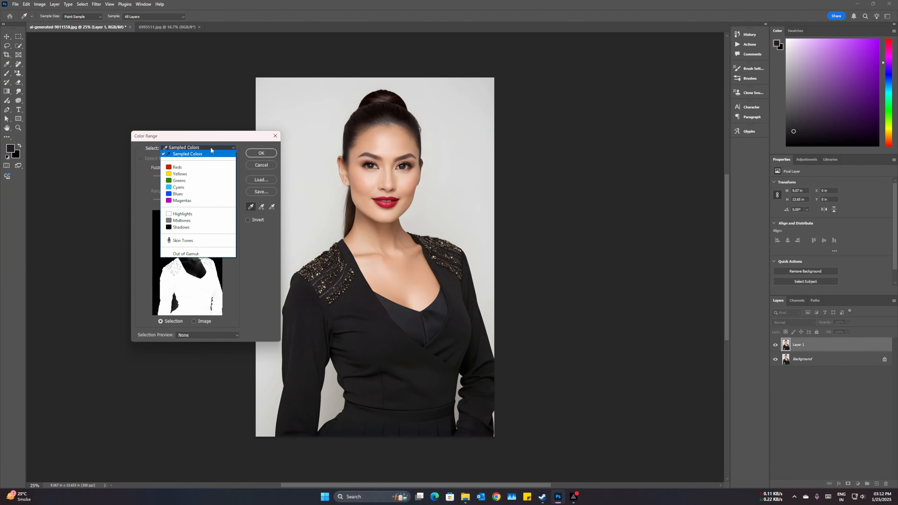
click(196, 228)
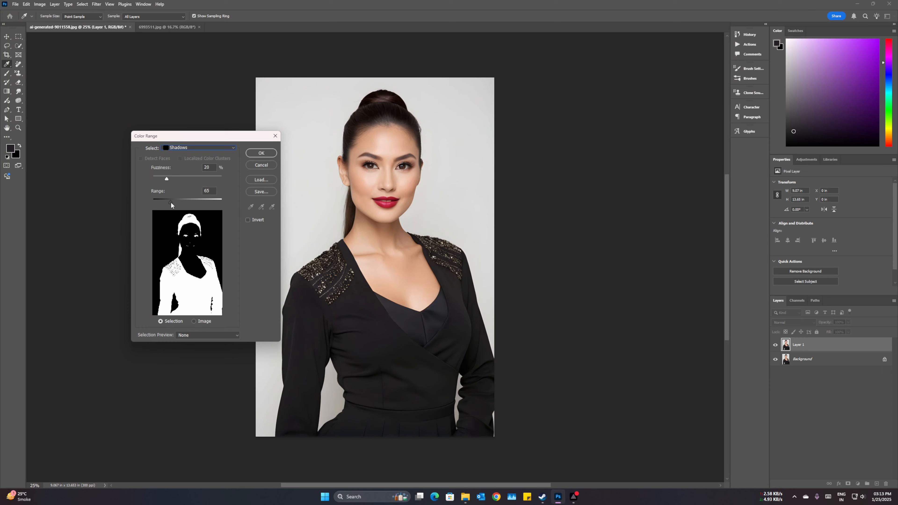
drag(171, 202, 193, 202)
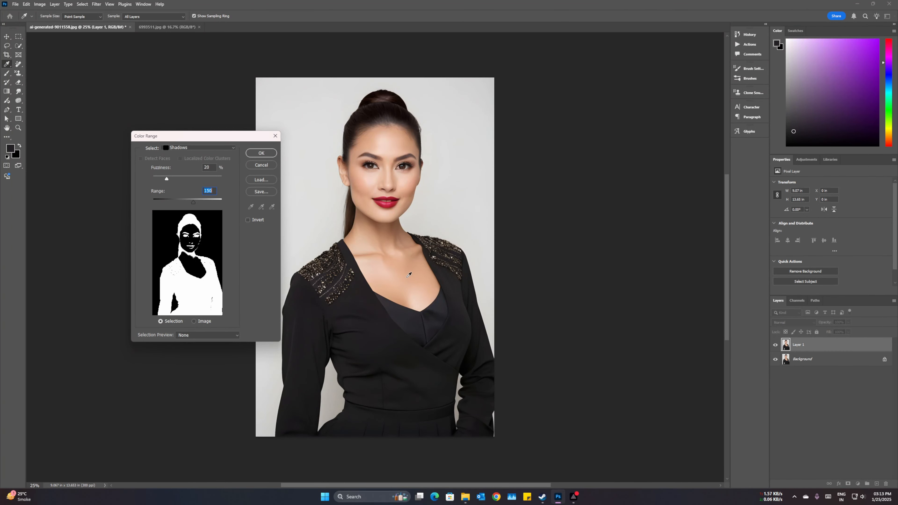
drag(193, 203, 167, 203)
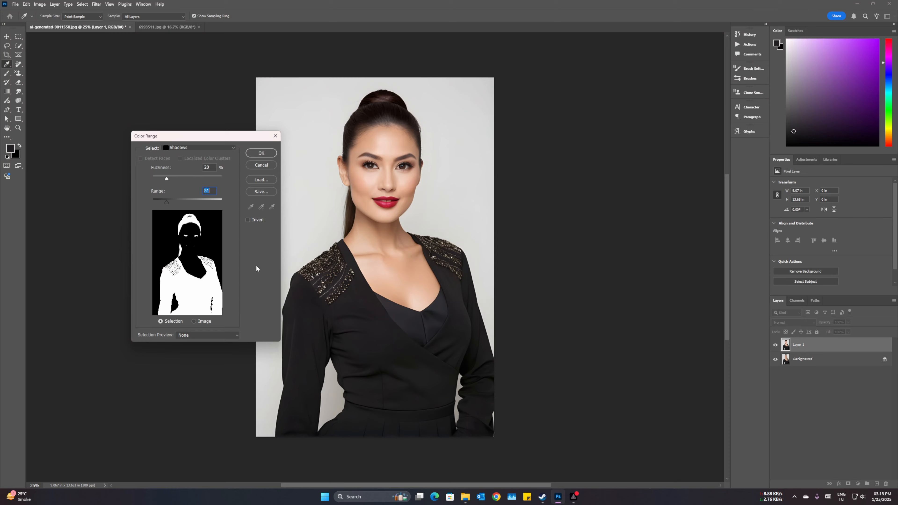
click(261, 153)
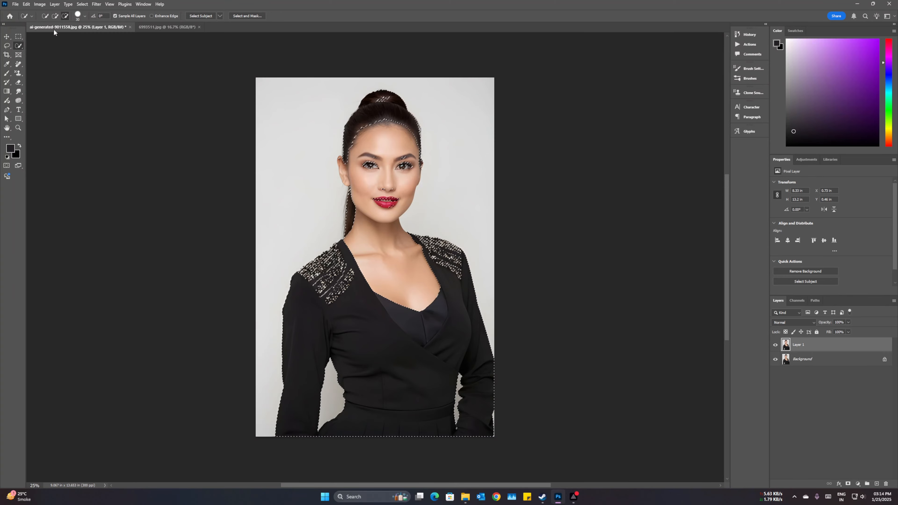
Subtract the hair, facial features, ponytail and inner neckline top from the selection, leaving the jacket selected
click(65, 16)
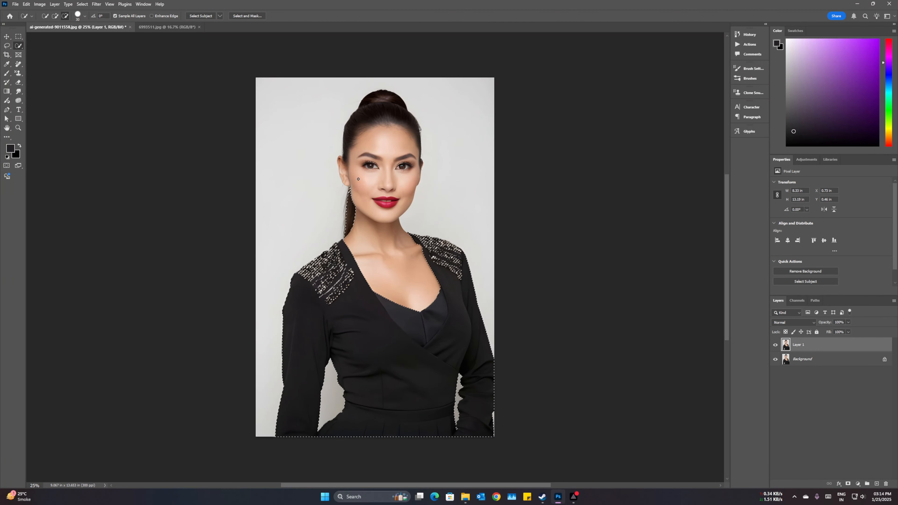
drag(351, 193, 350, 202)
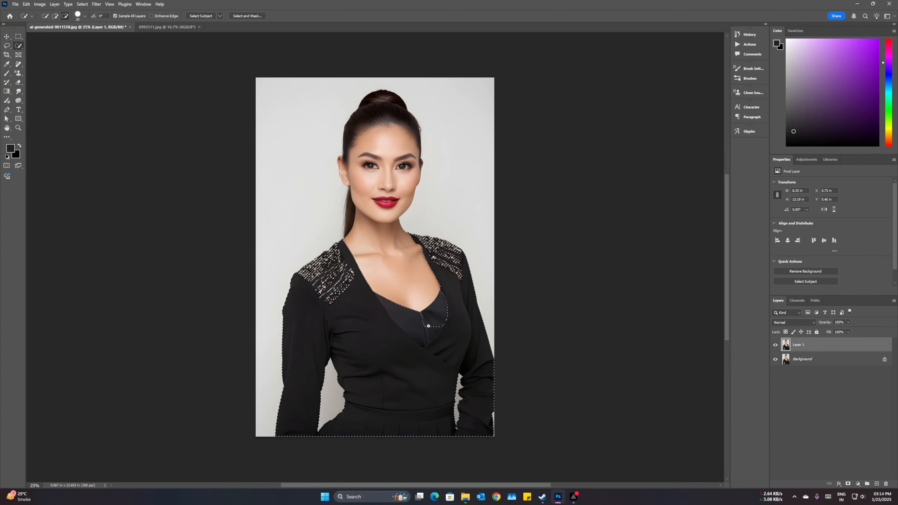
click(420, 331)
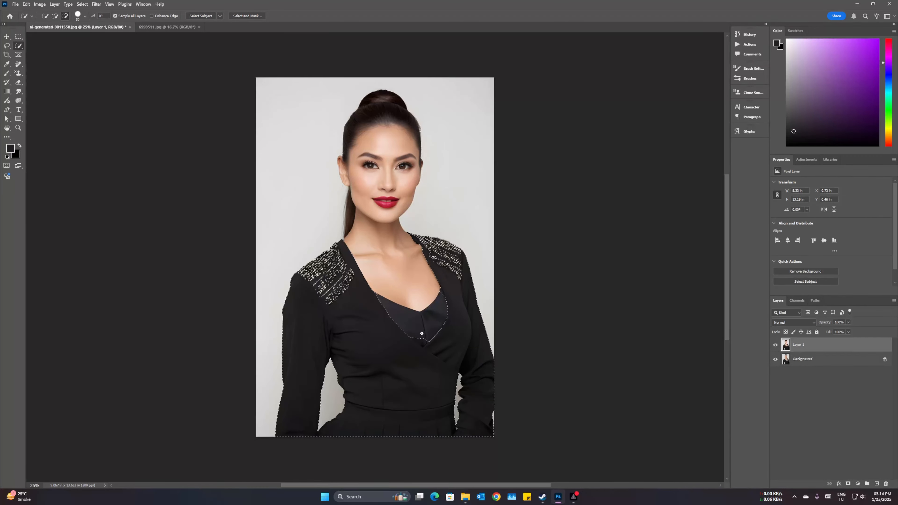
scroll(420, 334, up, 5)
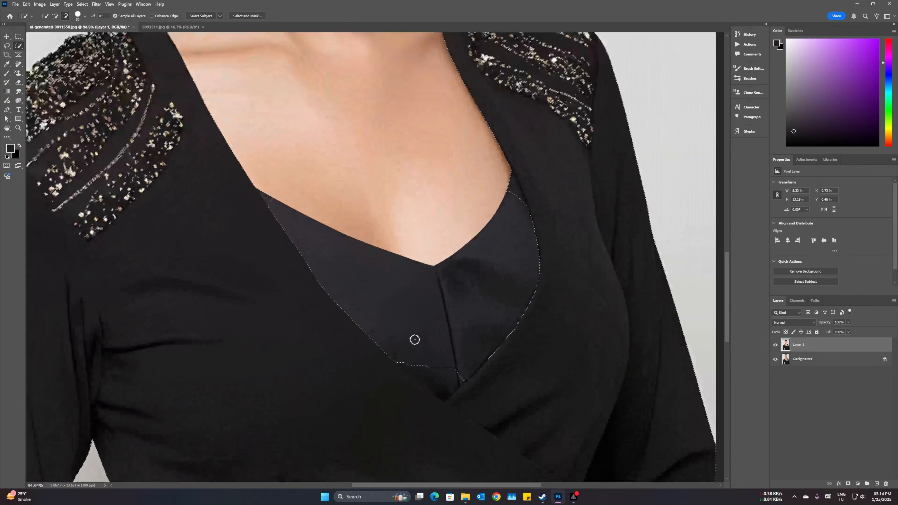
drag(411, 365, 442, 385)
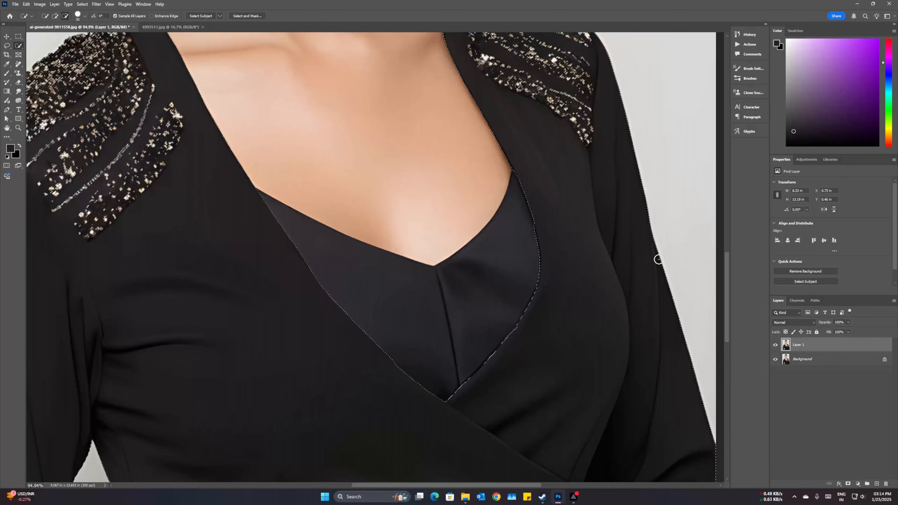
Add a Solid Color fill layer in bright purple #aa00ff over the selected jacket
scroll(564, 261, down, 2)
scroll(564, 260, down, 5)
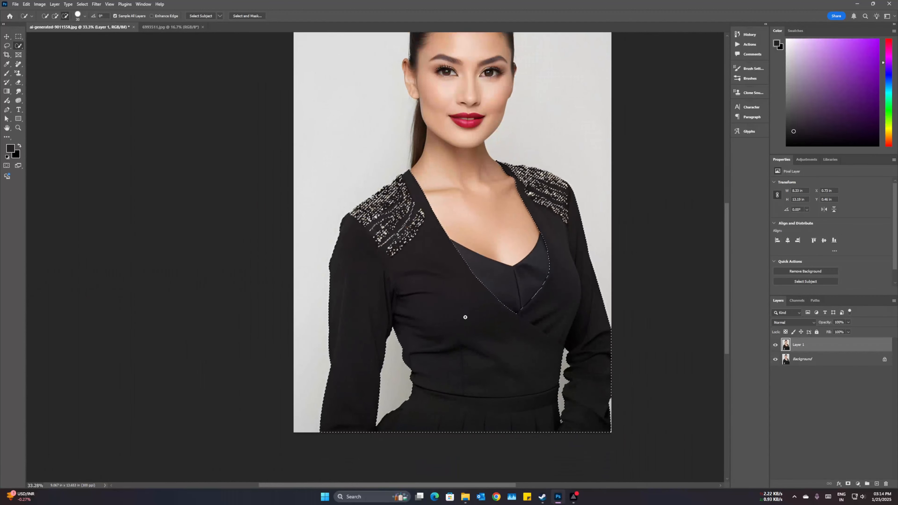
scroll(471, 319, down, 1)
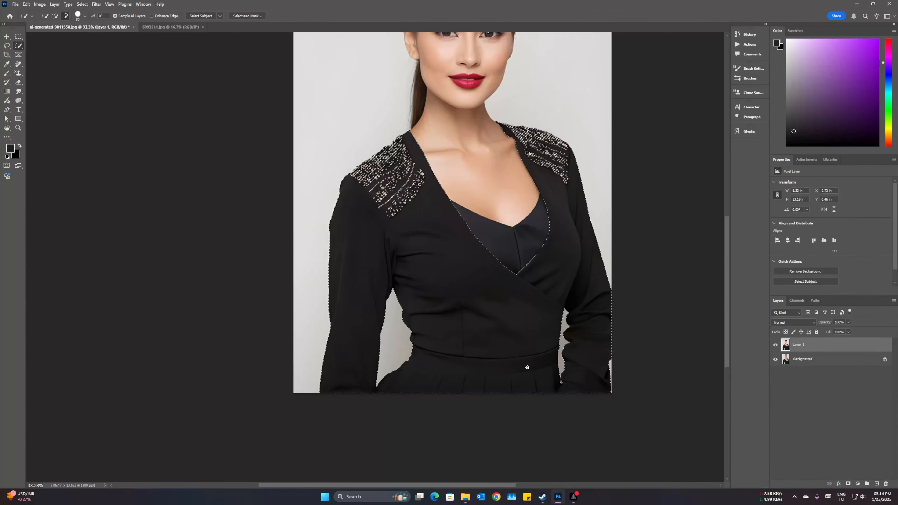
scroll(652, 381, up, 1)
scroll(653, 381, up, 3)
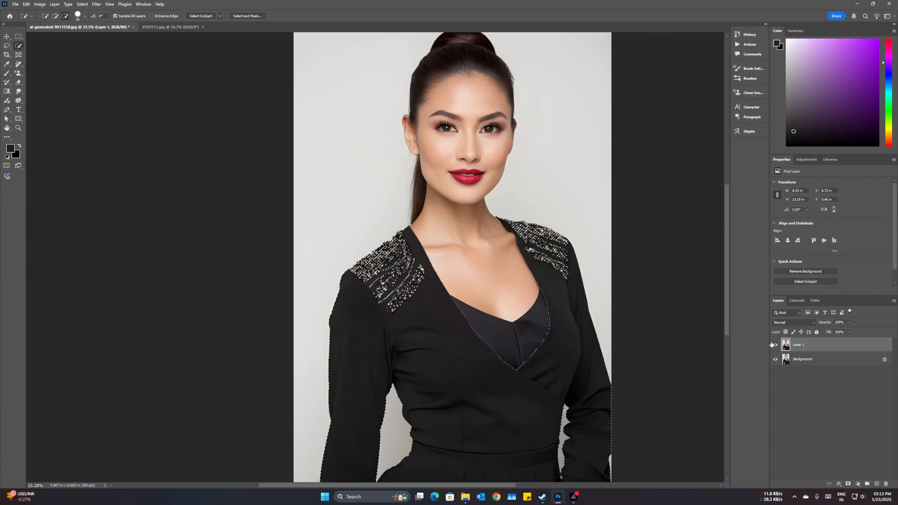
click(859, 485)
click(867, 360)
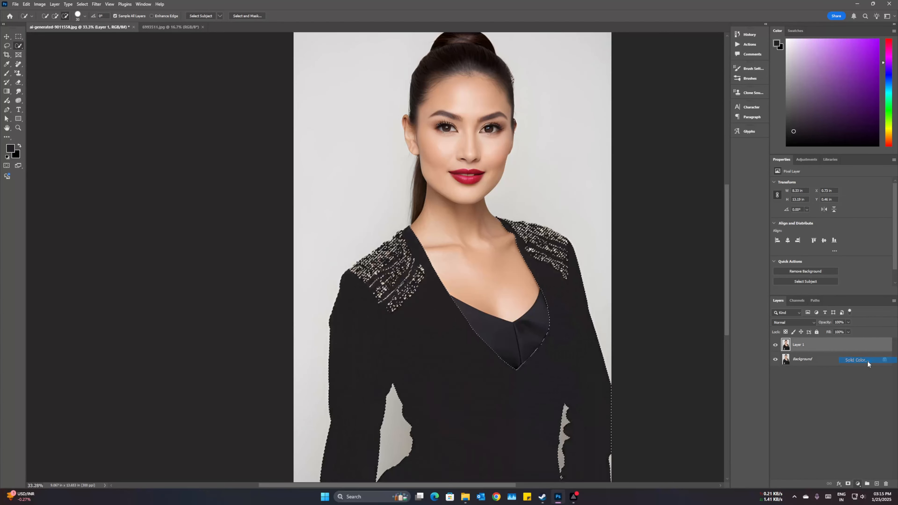
mouse_move(679, 179)
mouse_down()
mouse_move(724, 141)
mouse_move(650, 112)
mouse_up()
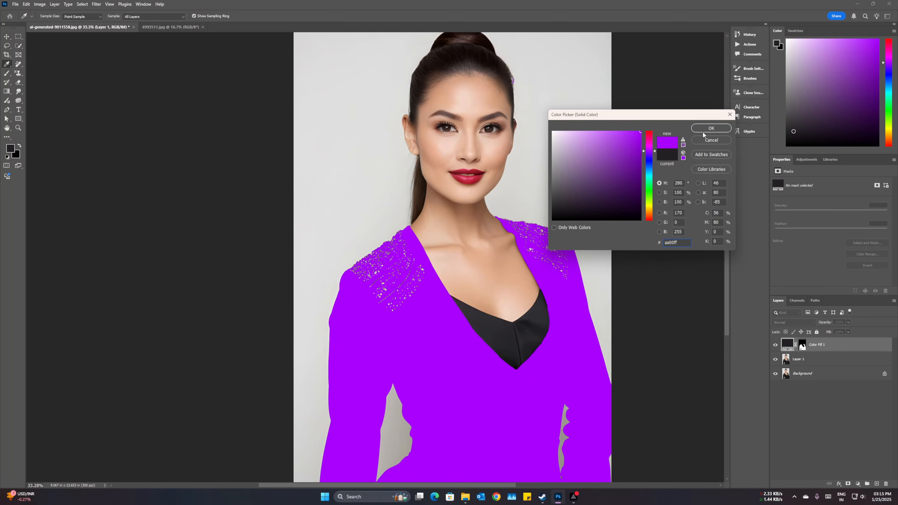
click(712, 129)
Paint white on the purple fill layer's mask along the inner top's edge to smooth the jacket's neckline
click(803, 347)
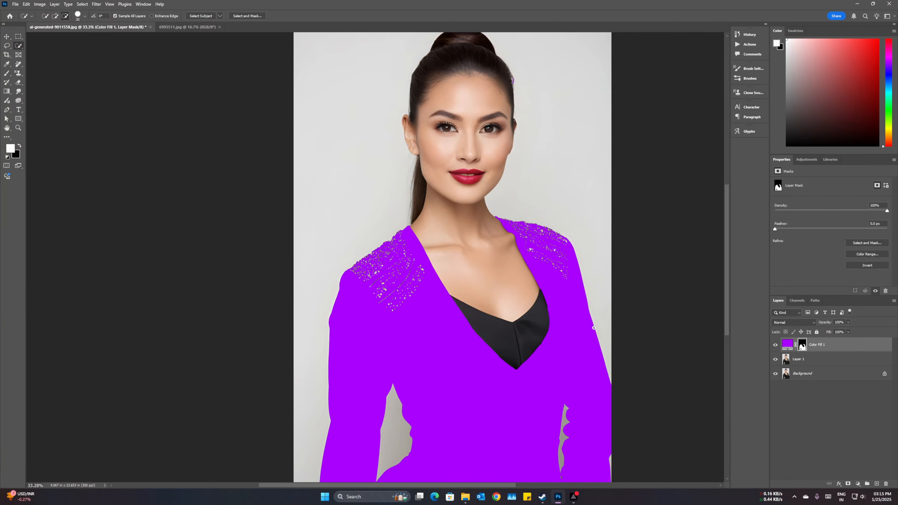
scroll(553, 312, up, 5)
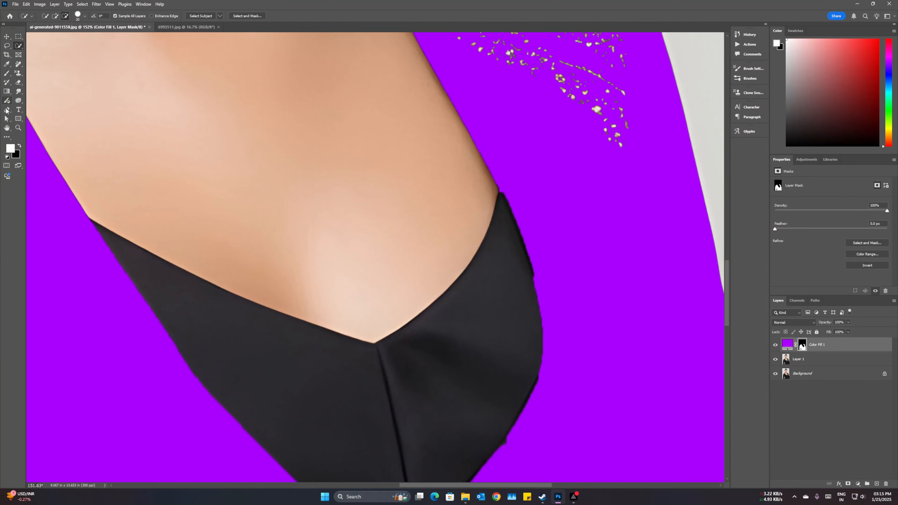
click(7, 74)
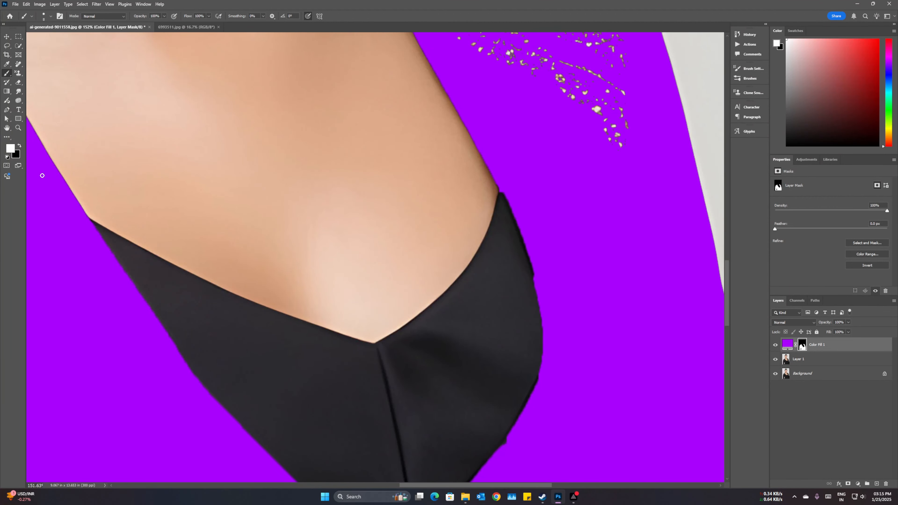
key(x)
key(x)
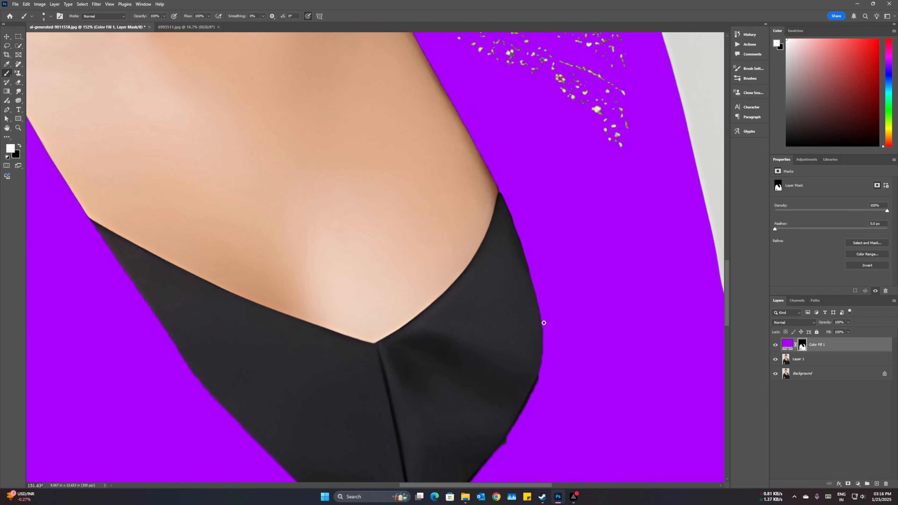
scroll(550, 316, down, 4)
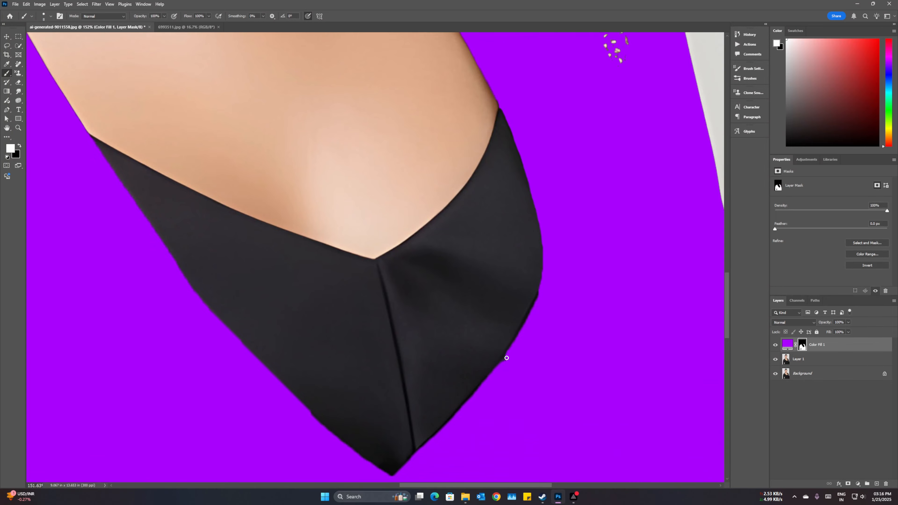
scroll(536, 304, down, 2)
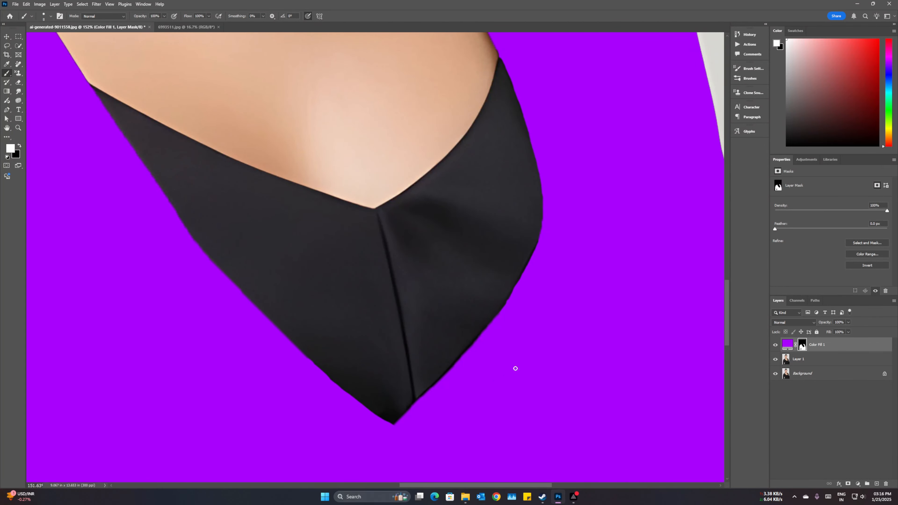
scroll(515, 368, down, 5)
Set the purple fill layer's blending mode to Multiply
scroll(480, 179, up, 2)
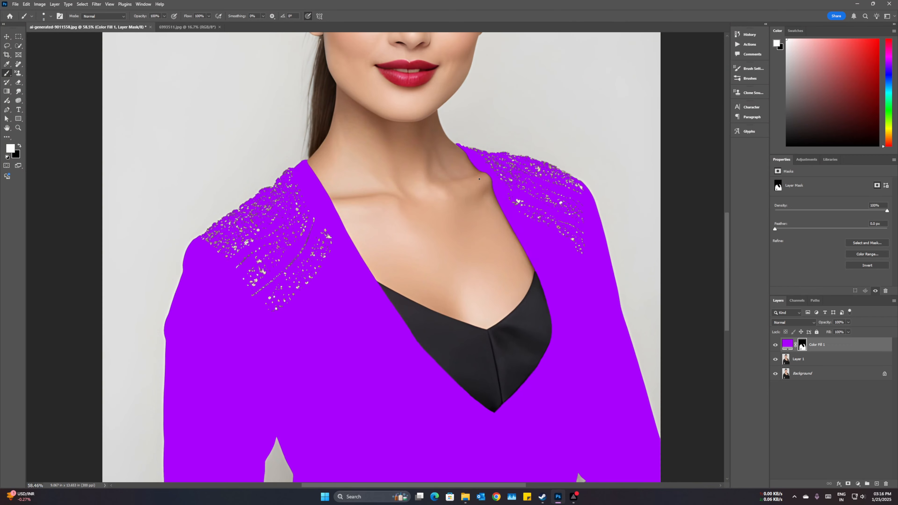
scroll(480, 179, up, 5)
alt+scroll(544, 165, down, 2)
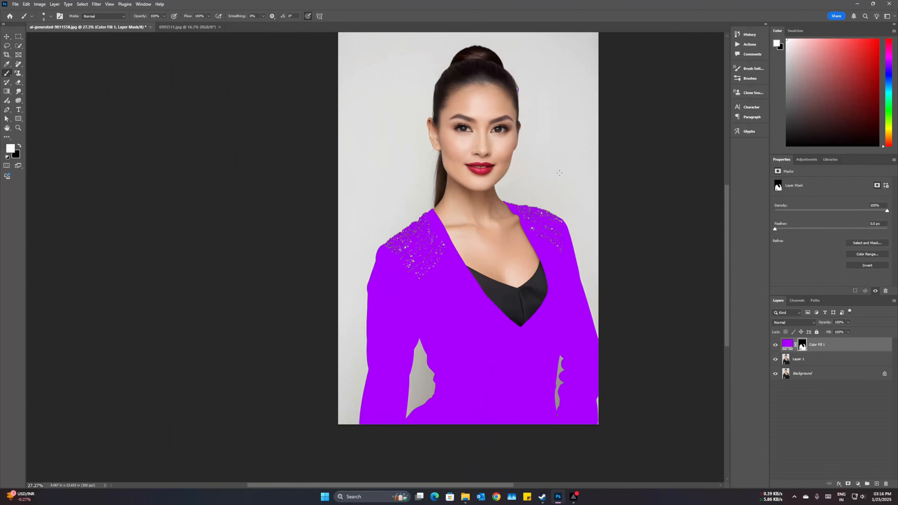
scroll(612, 348, down, 3)
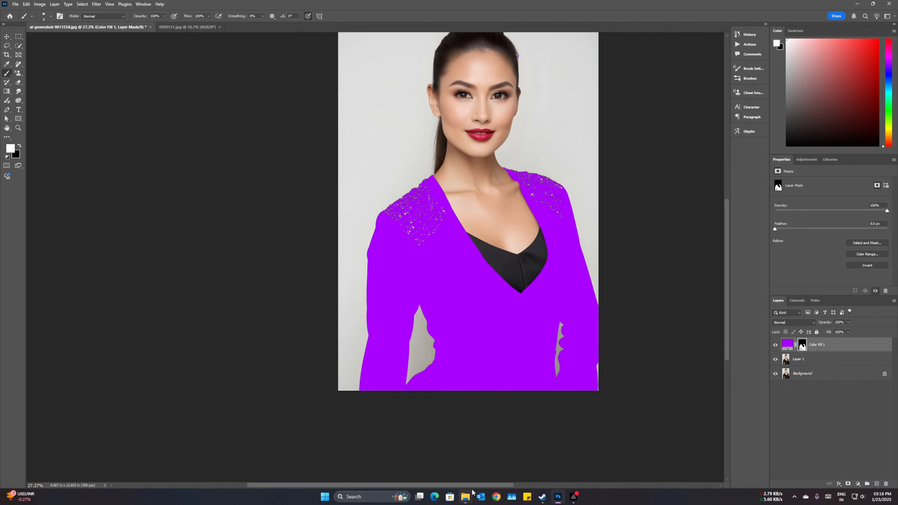
scroll(573, 336, right, 4)
scroll(546, 350, up, 1)
scroll(551, 349, up, 1)
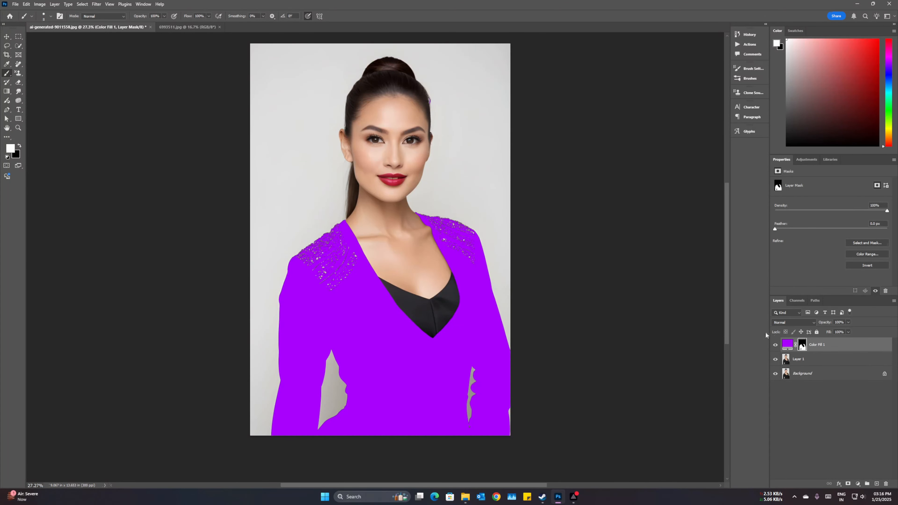
click(794, 322)
click(791, 320)
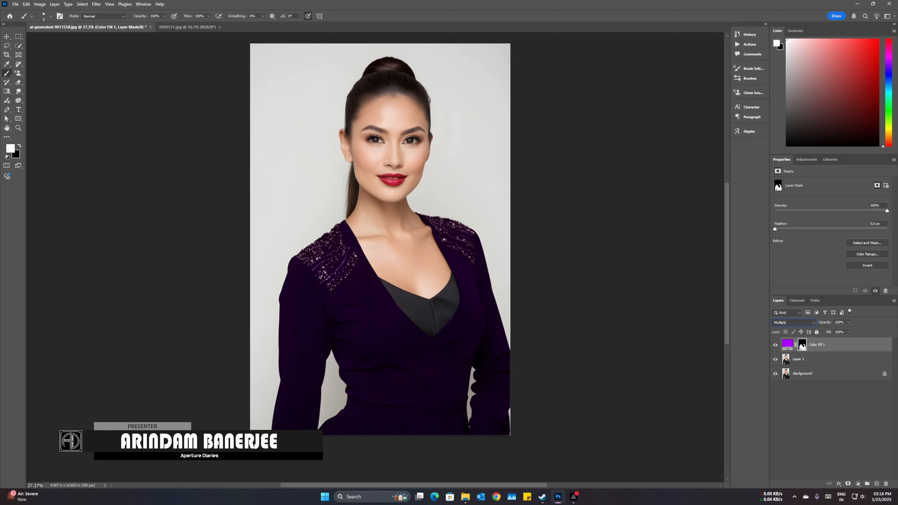
Create a new blank white document from a preset, 8.194 by 9 in at 72 ppi
right_click(250, 30)
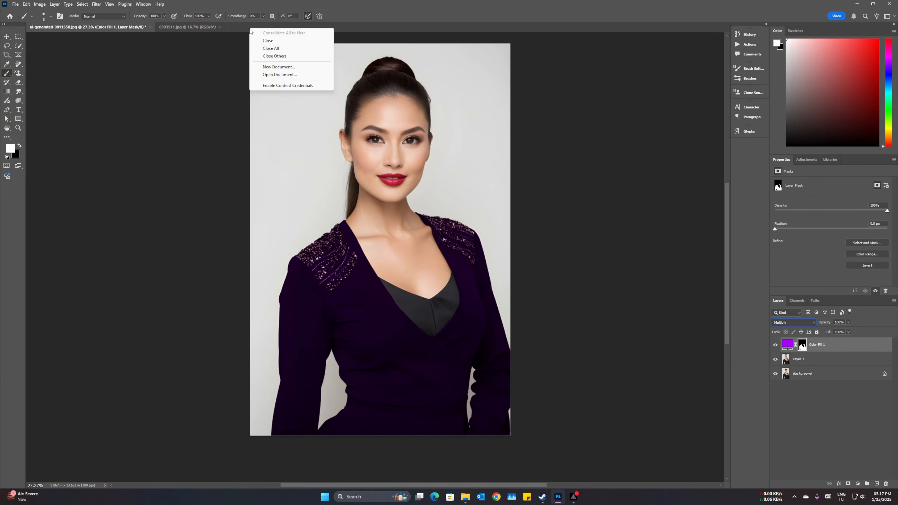
click(284, 67)
double_click(299, 182)
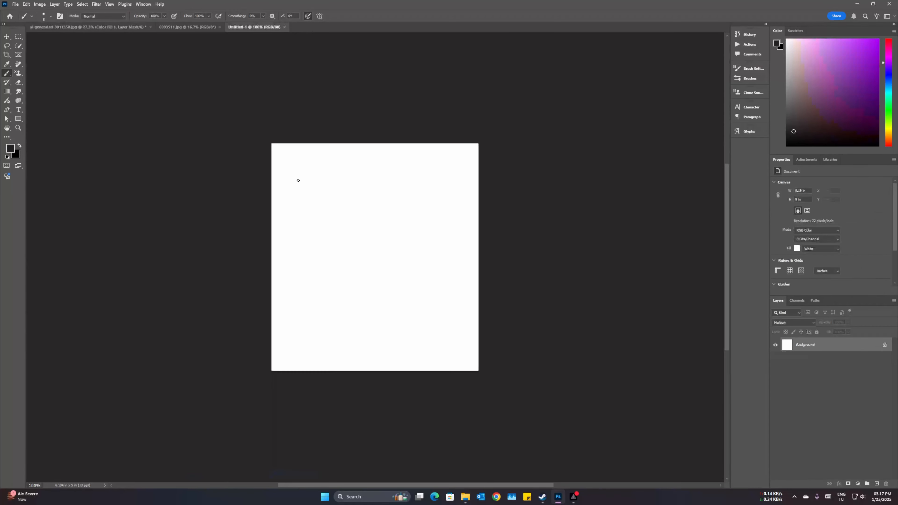
Add a blue #1788d7 Solid Color fill layer above the white background
click(857, 484)
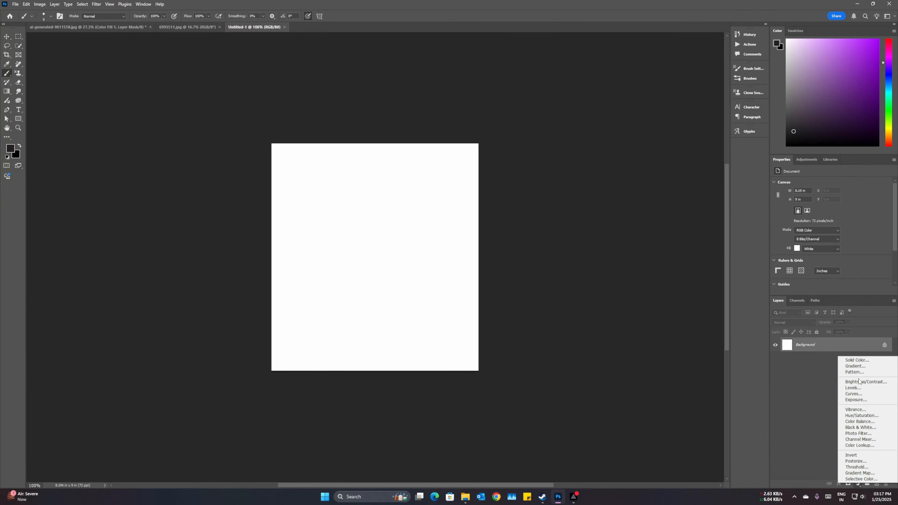
click(857, 360)
click(627, 151)
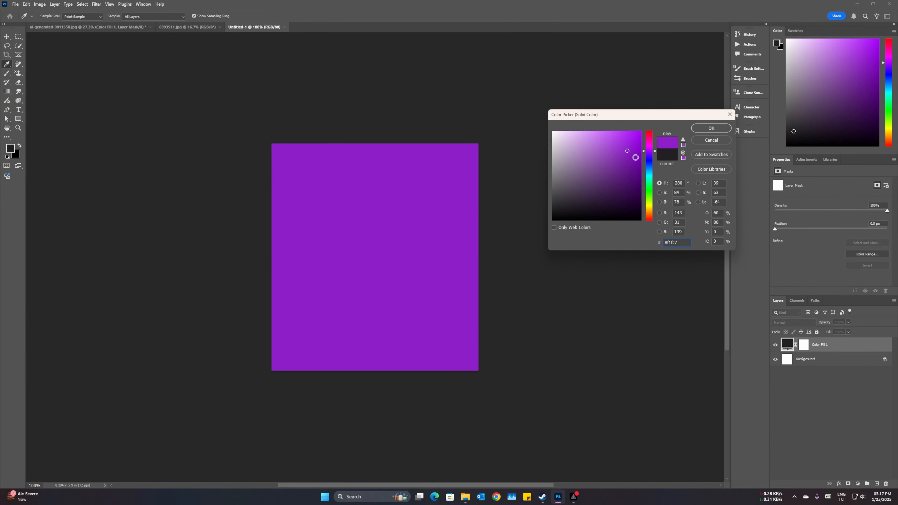
click(649, 170)
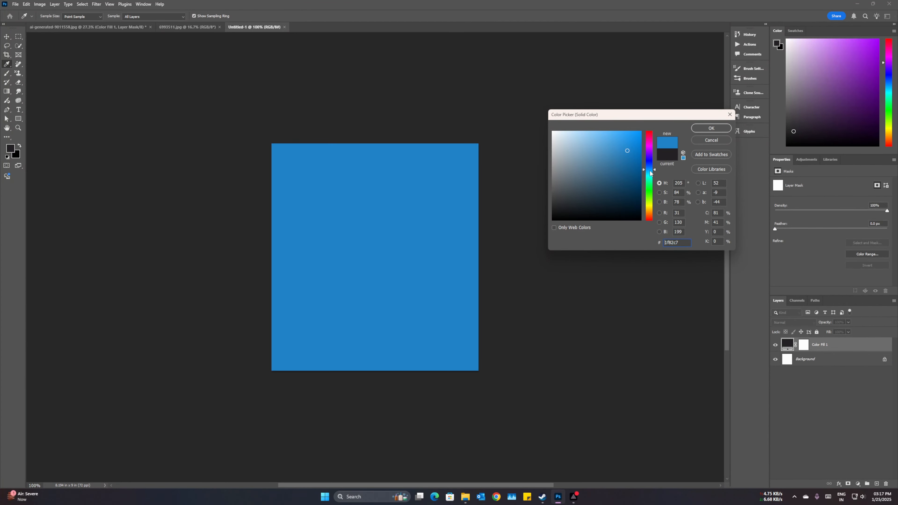
click(710, 128)
Add a bright yellow Solid Color fill layer above the blue one and set its blending mode to Multiply
click(857, 483)
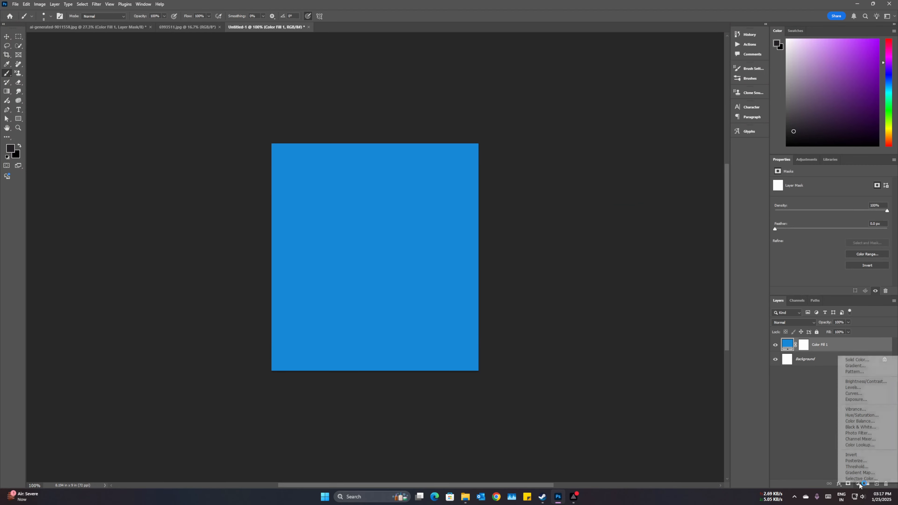
click(860, 360)
click(649, 204)
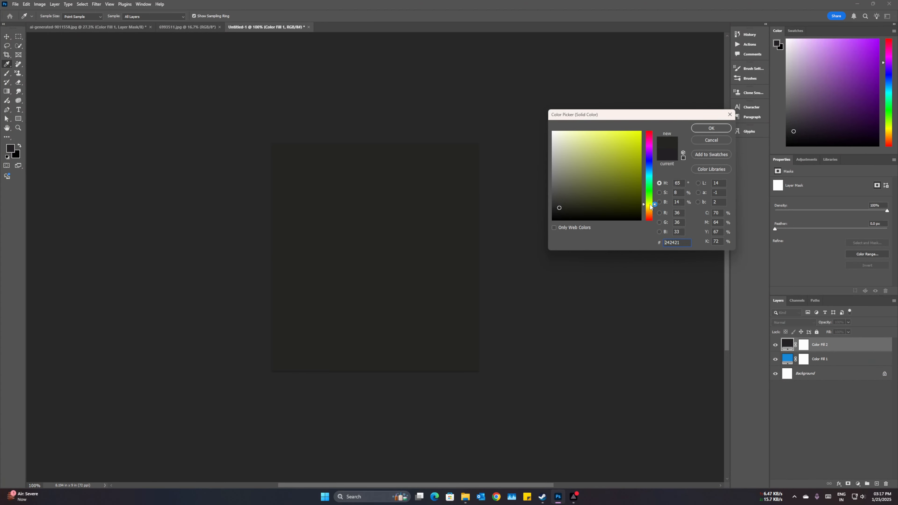
click(626, 150)
click(633, 141)
click(712, 128)
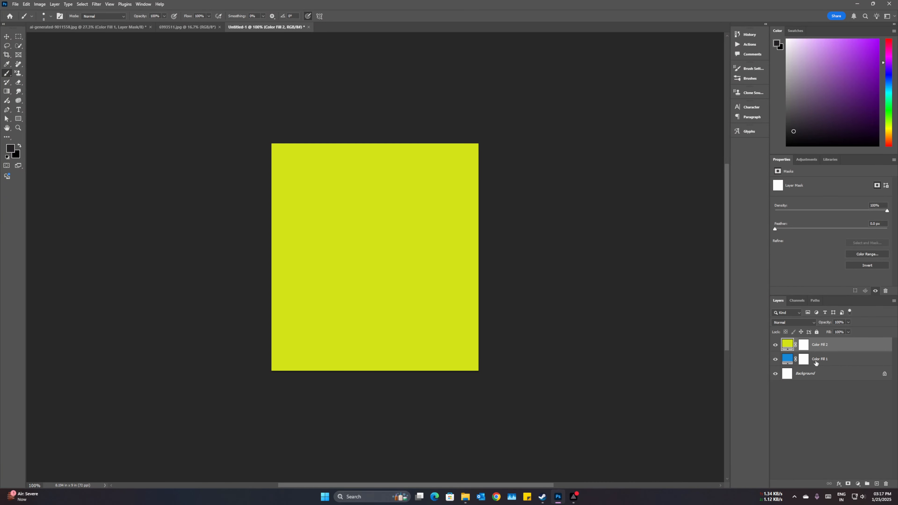
click(809, 323)
click(787, 321)
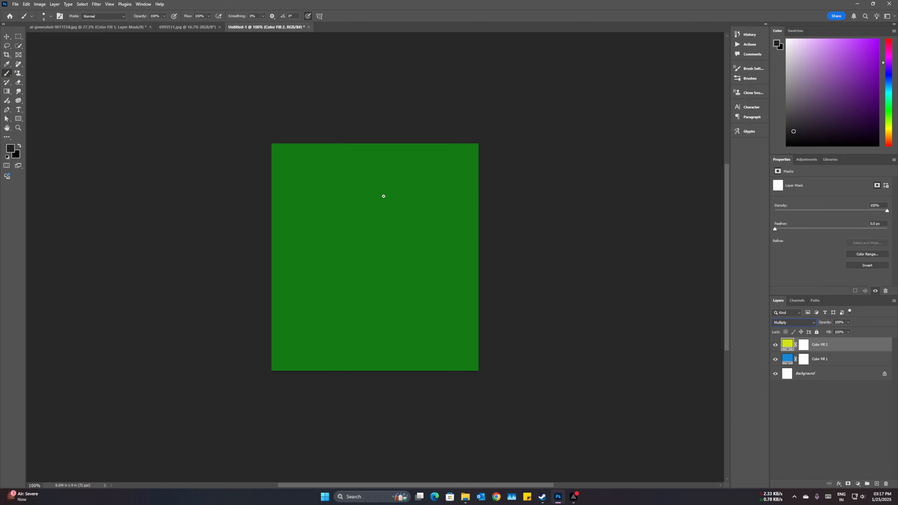
Return to the portrait document and change the jacket's fill layer colour to yellow #fcd606, trying blue #001eff first
click(53, 27)
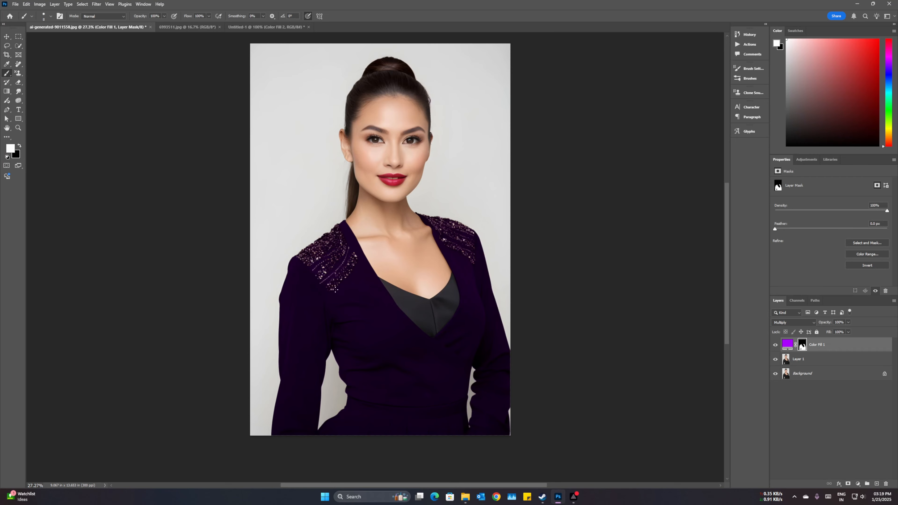
click(788, 345)
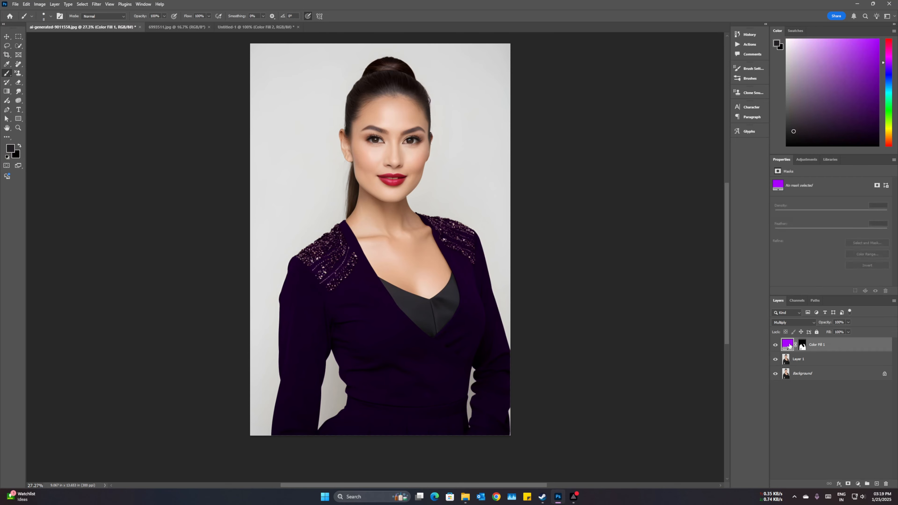
double_click(788, 346)
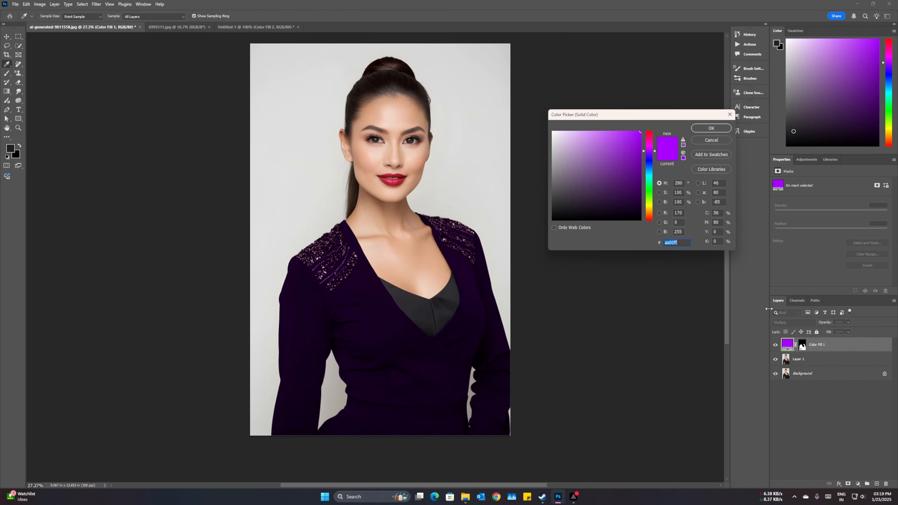
click(649, 164)
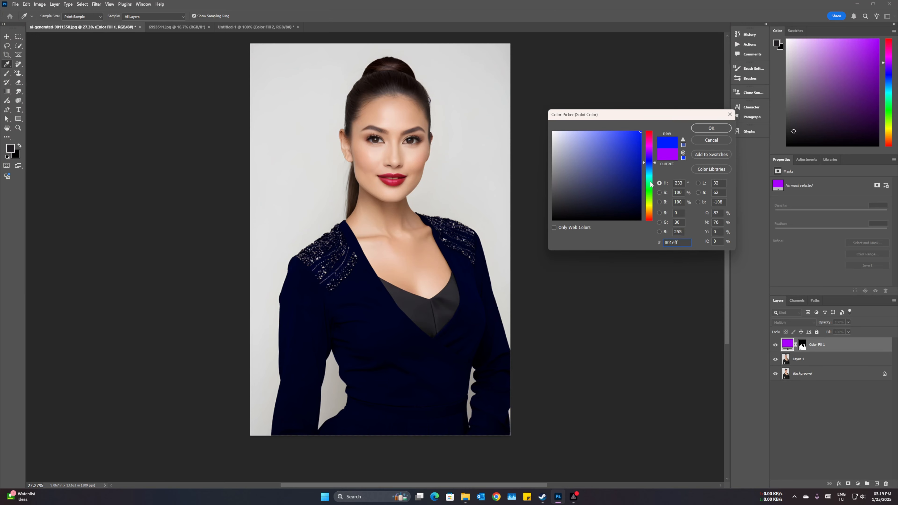
drag(650, 184, 650, 207)
click(639, 133)
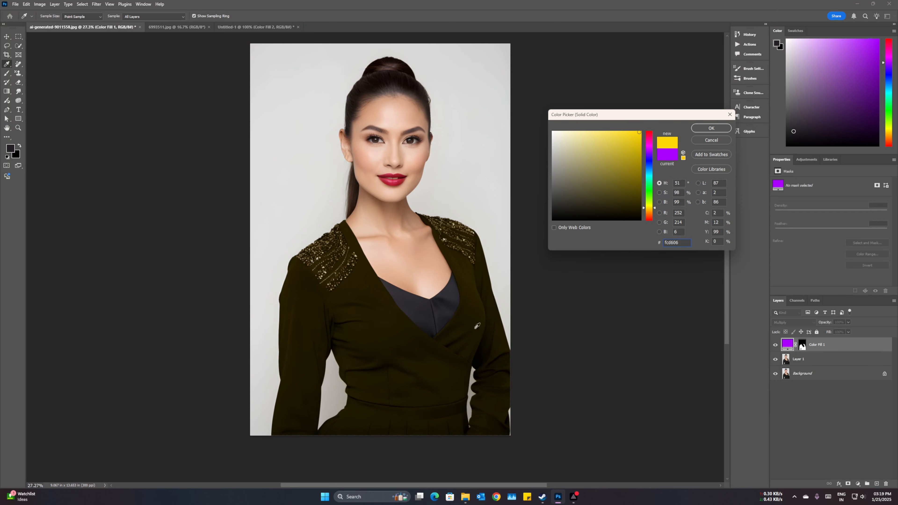
click(712, 128)
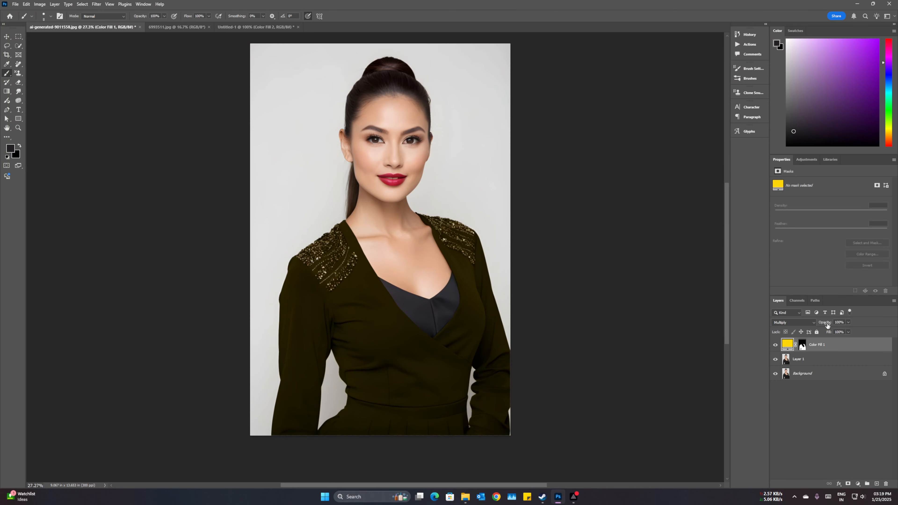
Set the yellow fill layer's blending mode to Normal and split its Blend If underlying-layer black slider to 3 / 38
click(808, 322)
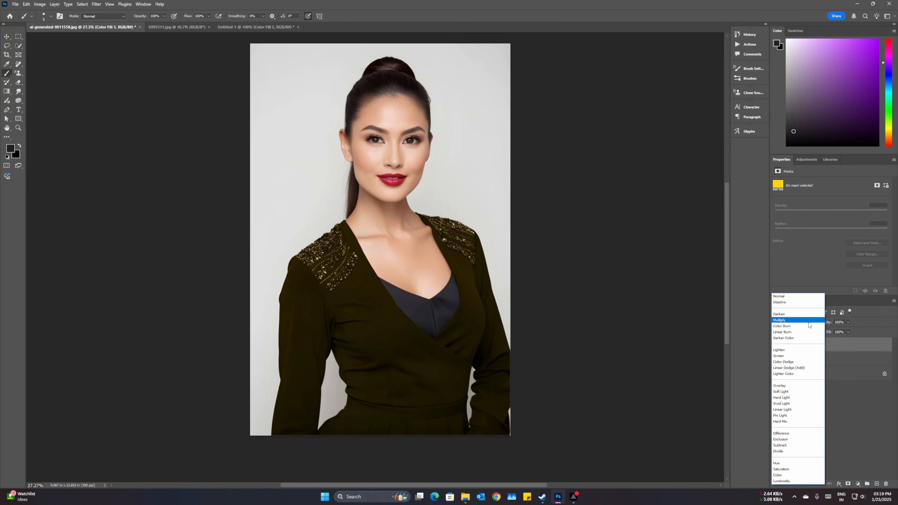
click(797, 299)
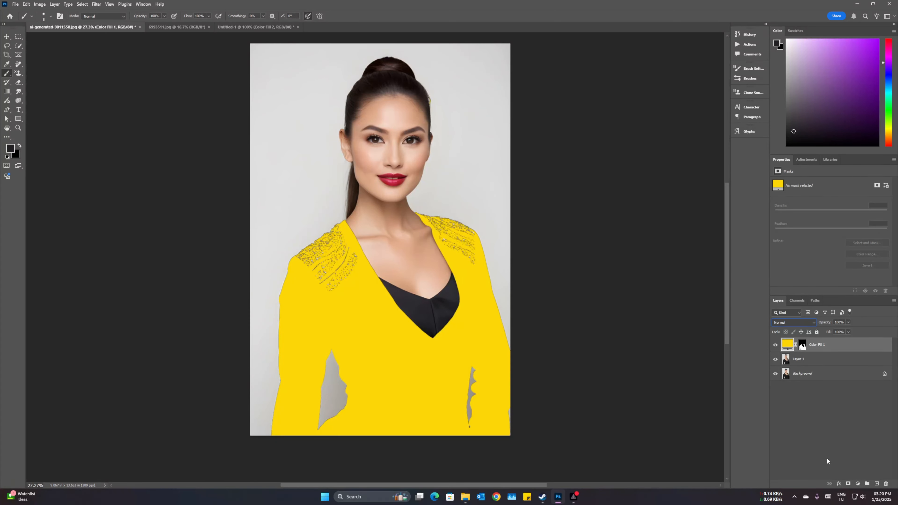
double_click(849, 346)
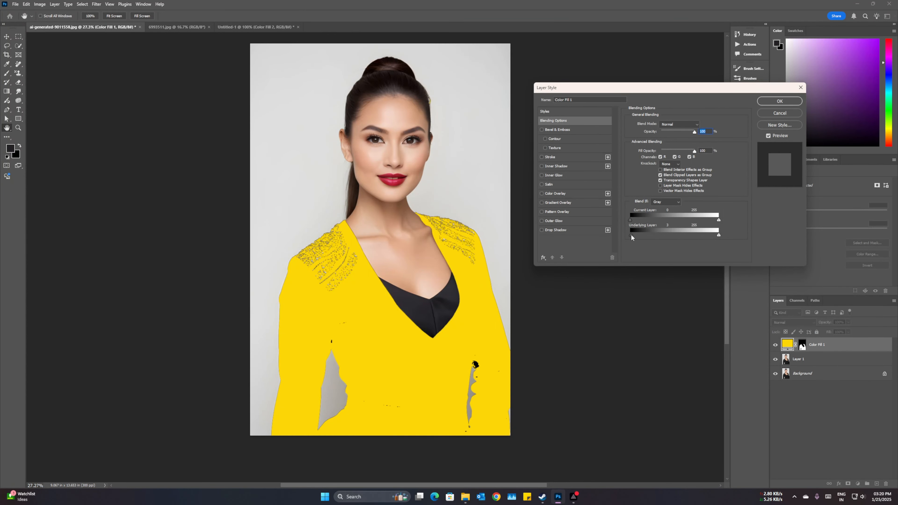
drag(631, 236, 643, 238)
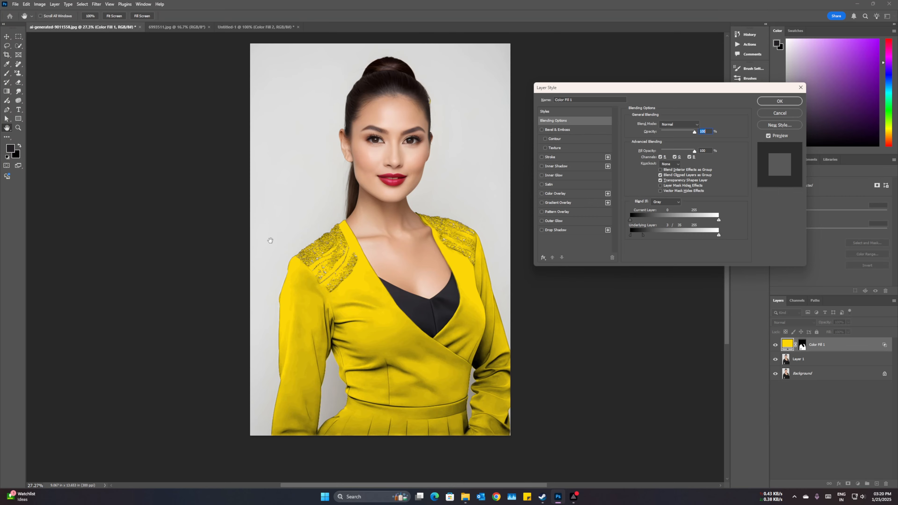
key(Return)
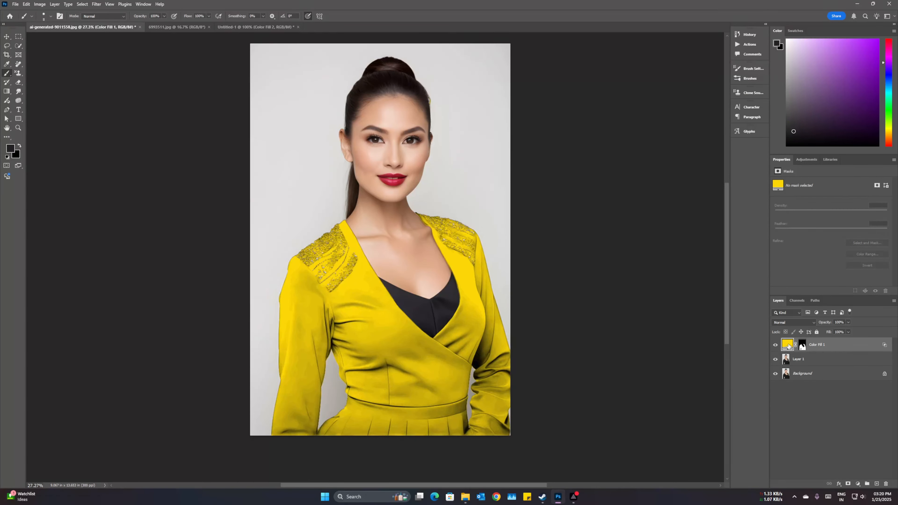
Try dark red #841111 for the jacket's fill layer, then set its colour to white #ffffff
double_click(789, 346)
drag(635, 136, 629, 174)
mouse_move(655, 208)
mouse_down()
mouse_move(656, 136)
mouse_move(649, 224)
mouse_up()
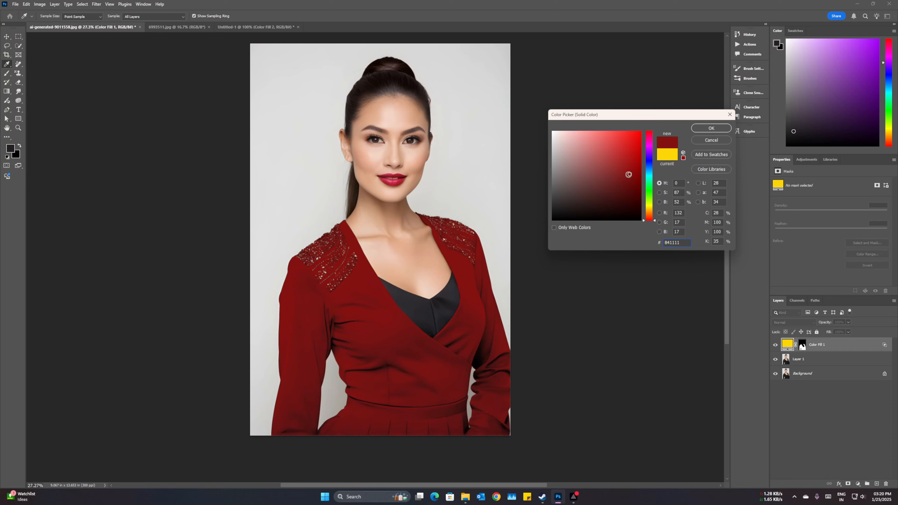
drag(628, 175, 548, 130)
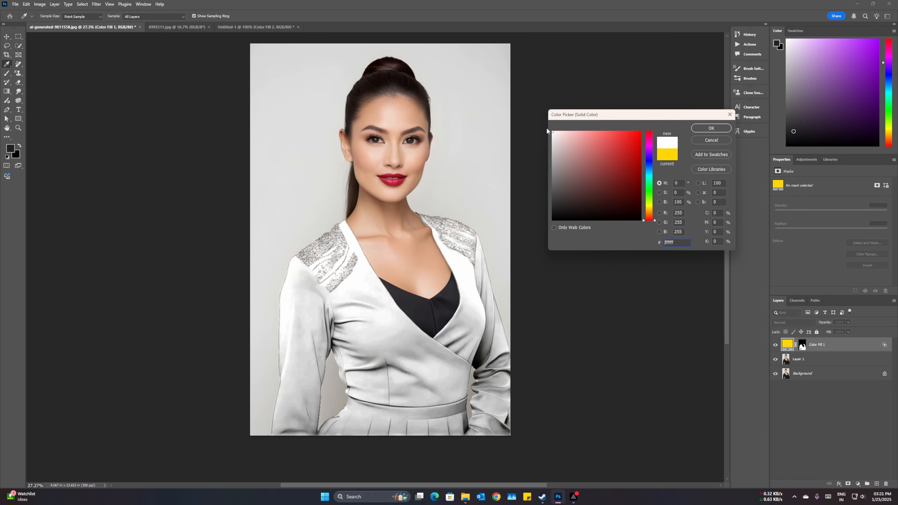
key(Return)
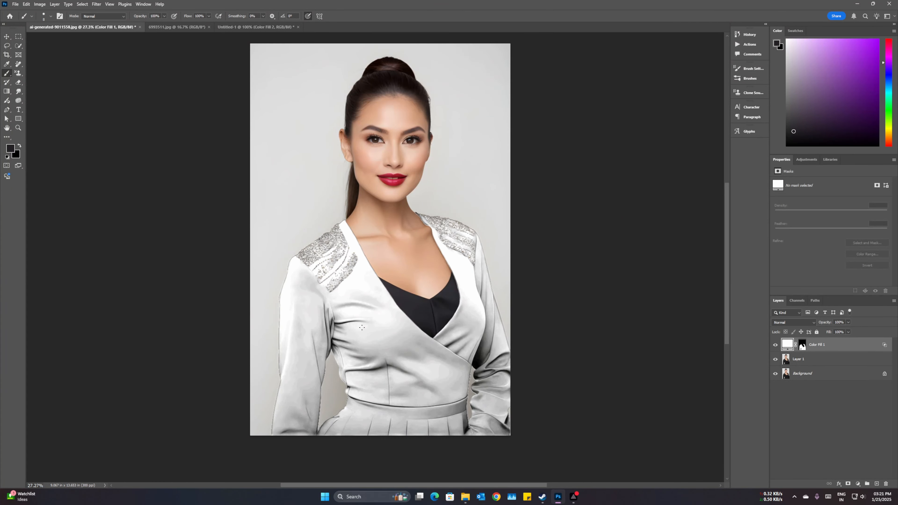
In the red polo shirt photo, duplicate the background layer and add a Hue/Saturation adjustment layer above the copy
click(172, 27)
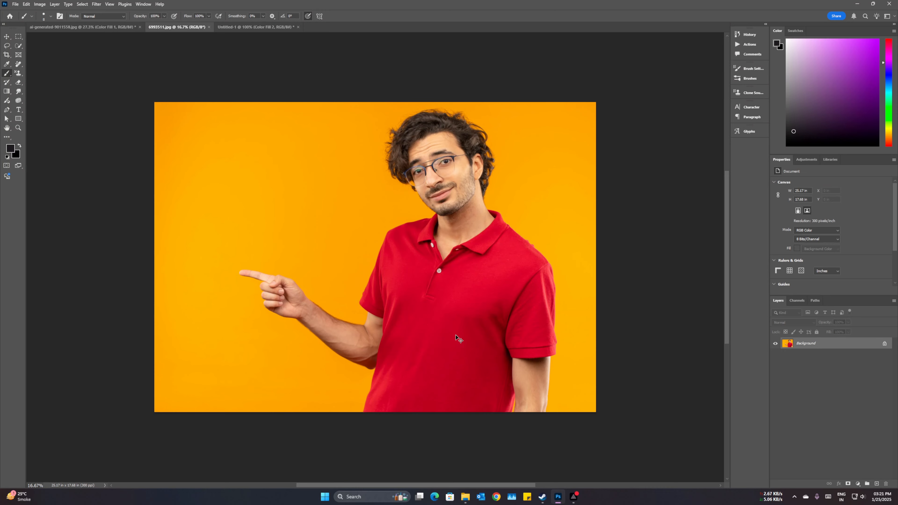
key(ctrl+j)
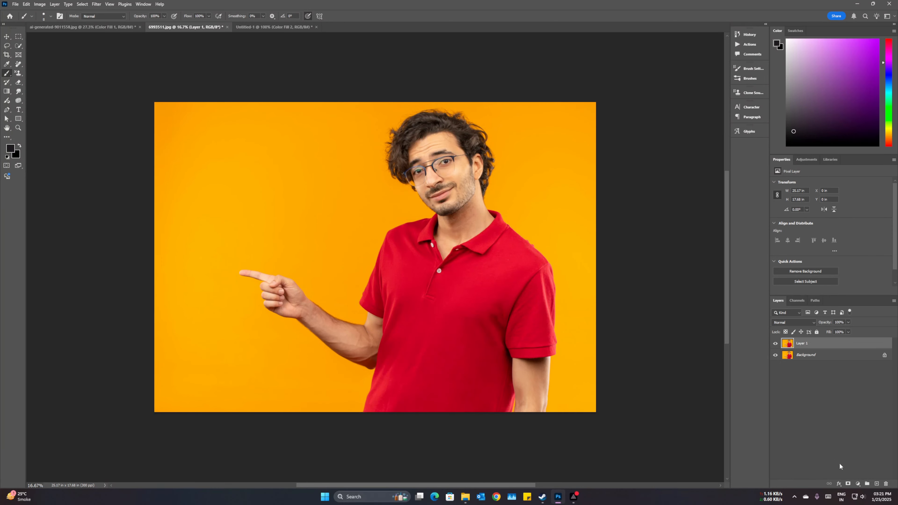
click(857, 484)
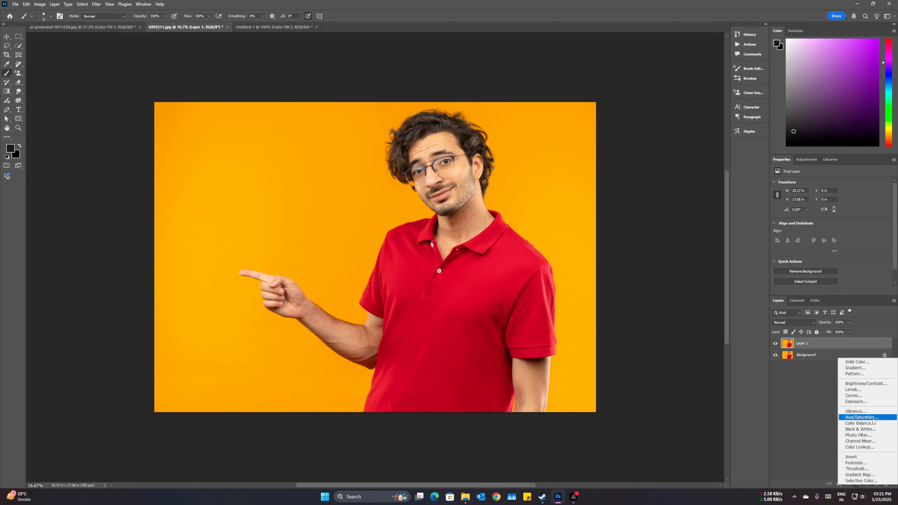
click(862, 417)
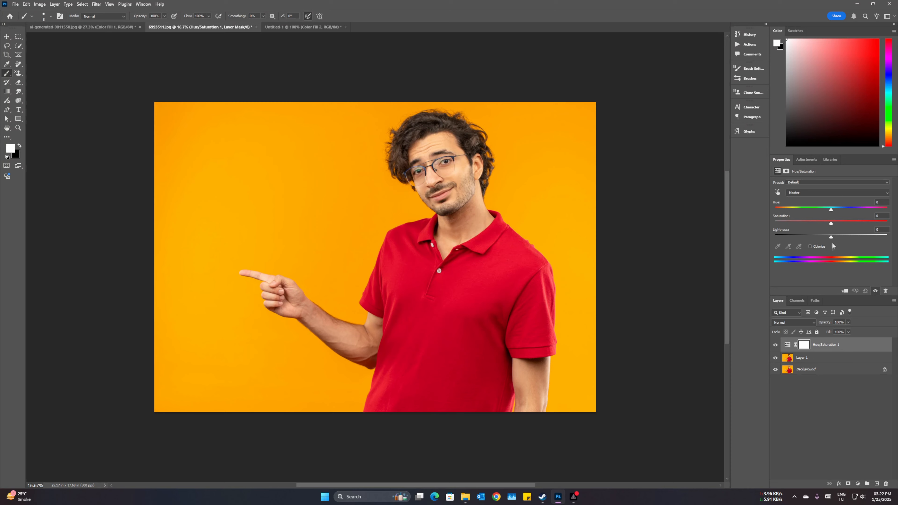
Sample the red polo shirt to target the Reds range and set its hue to -180
click(777, 194)
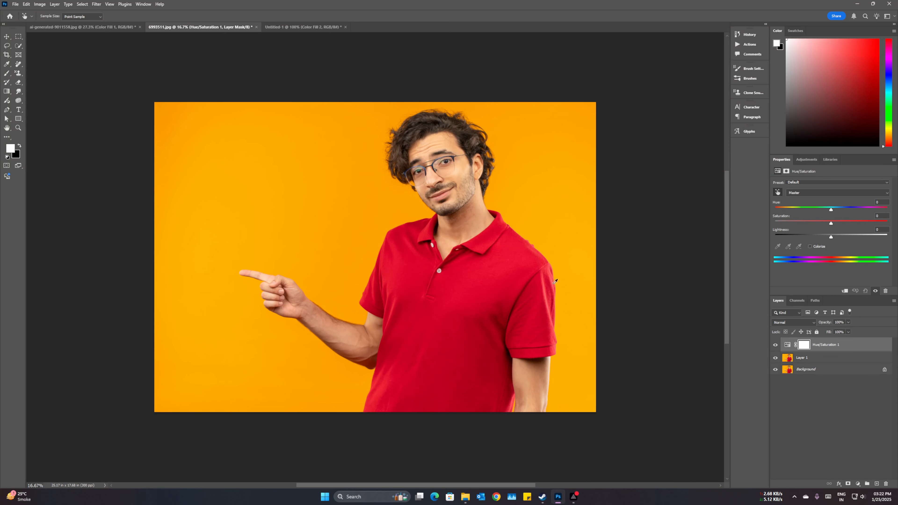
click(458, 307)
drag(831, 211, 774, 211)
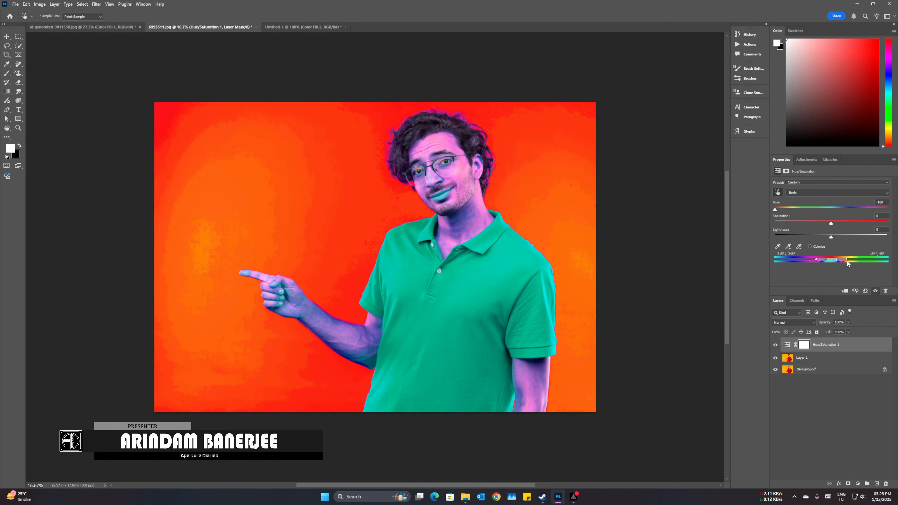
Narrow the orange side of the Reds range to keep the hue shift off the skin, lips and orange background
drag(847, 260, 840, 260)
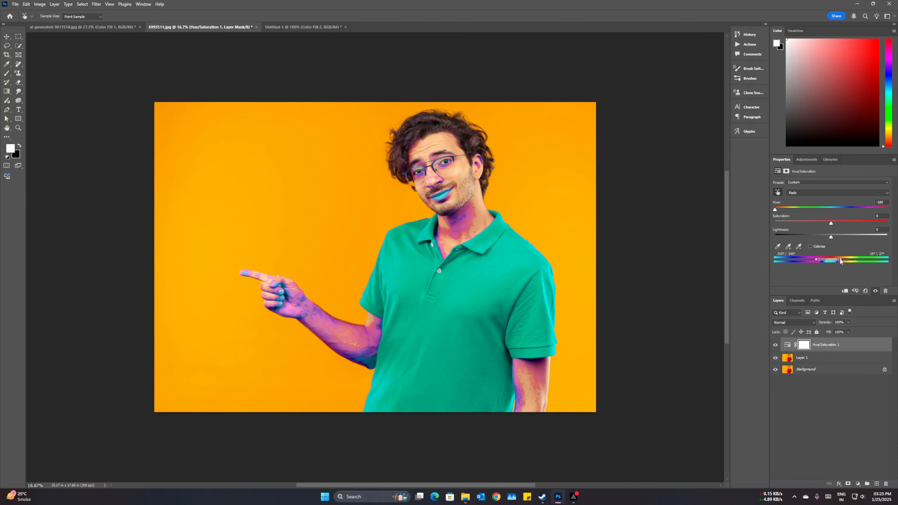
drag(841, 261, 837, 261)
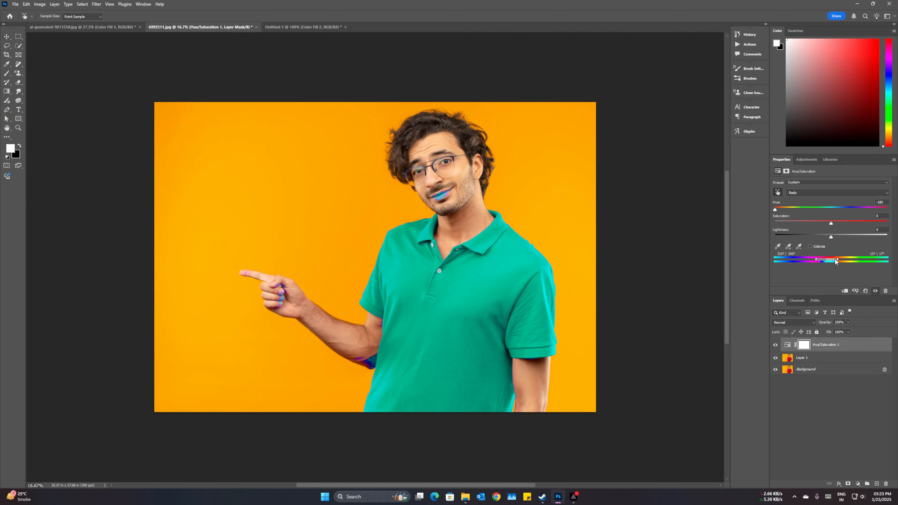
drag(835, 261, 833, 261)
mouse_move(775, 209)
mouse_down()
mouse_move(874, 209)
mouse_move(774, 210)
mouse_up()
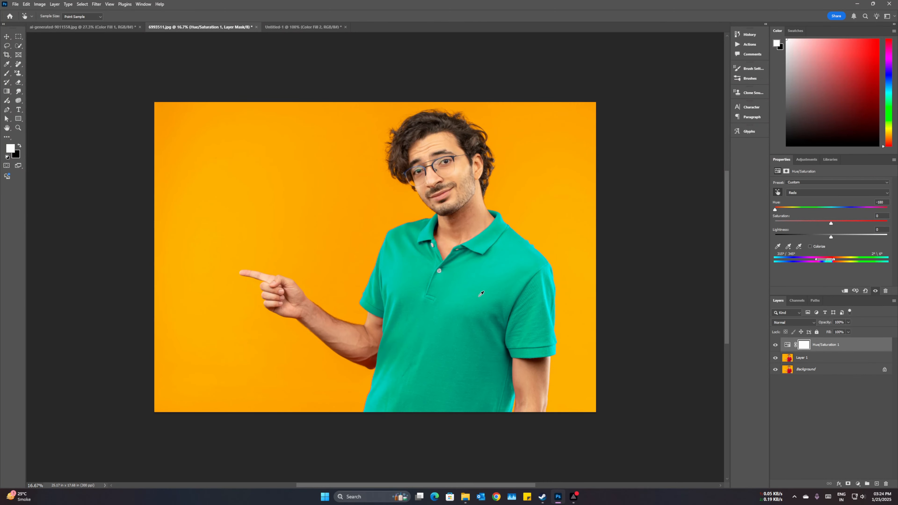